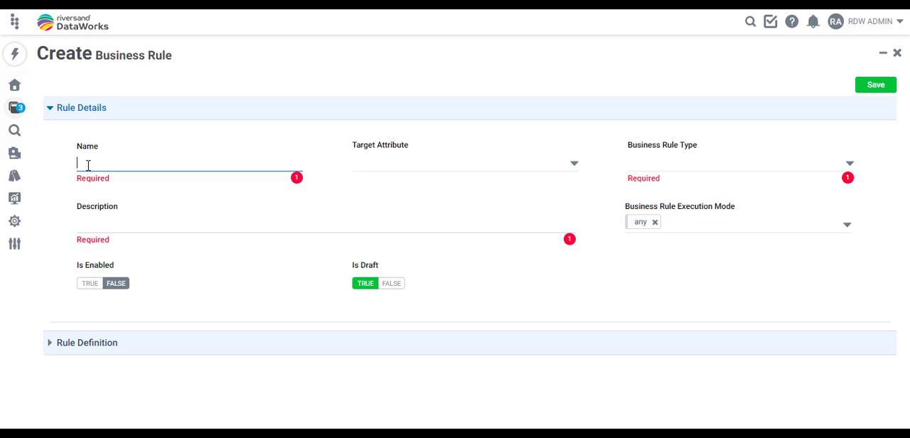
# - Enter "Create Snapshot During The Exit Of Marketing Approval workflow step" as both the name and the description of the new business rule
pyautogui.hotkey('ctrl', 'v')
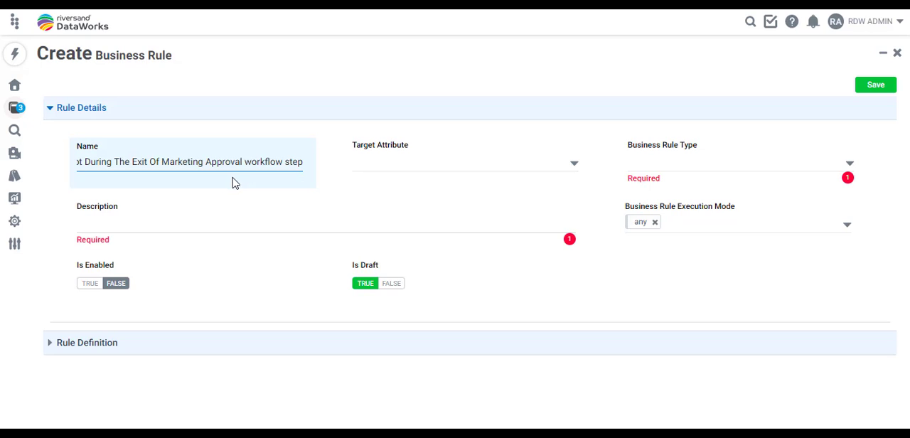
pyautogui.click(192, 220)
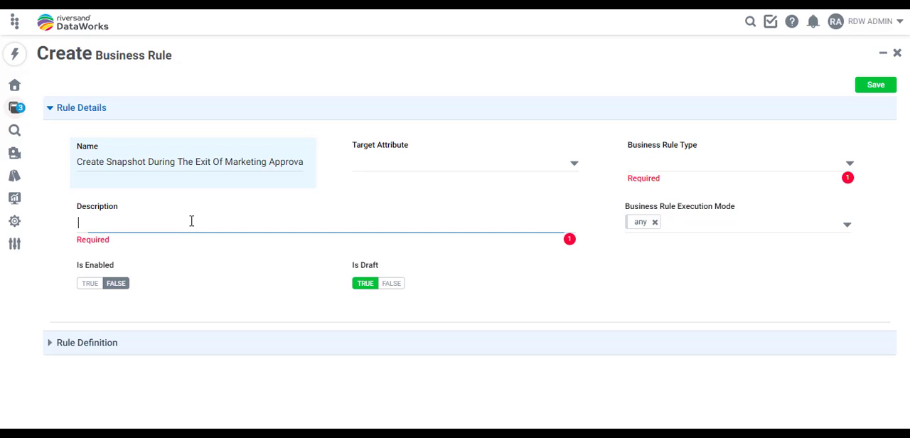
pyautogui.write('Create Snapshot During The Exit Of Marketing Approval workflow step')
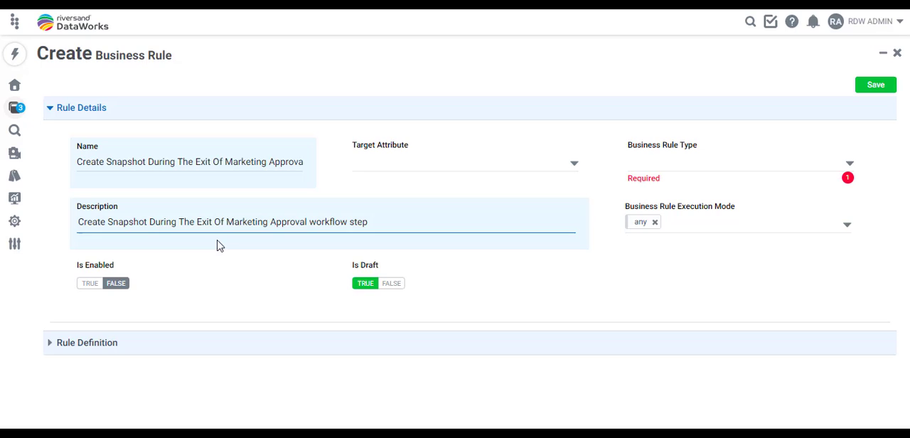
# - Enable the business rule and set its business rule type to validationpostprocess
pyautogui.click(90, 283)
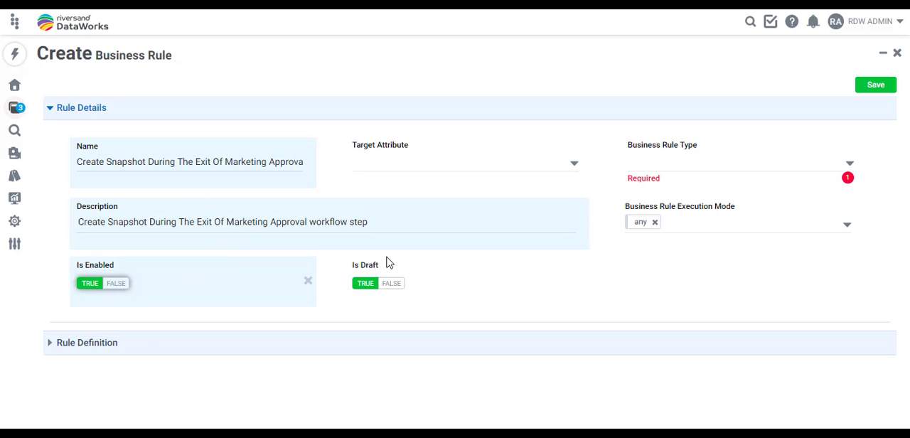
pyautogui.click(849, 165)
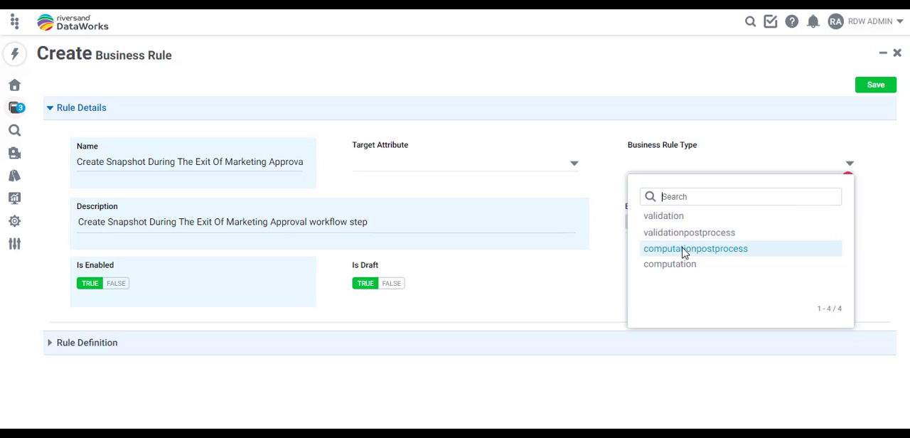
pyautogui.click(677, 236)
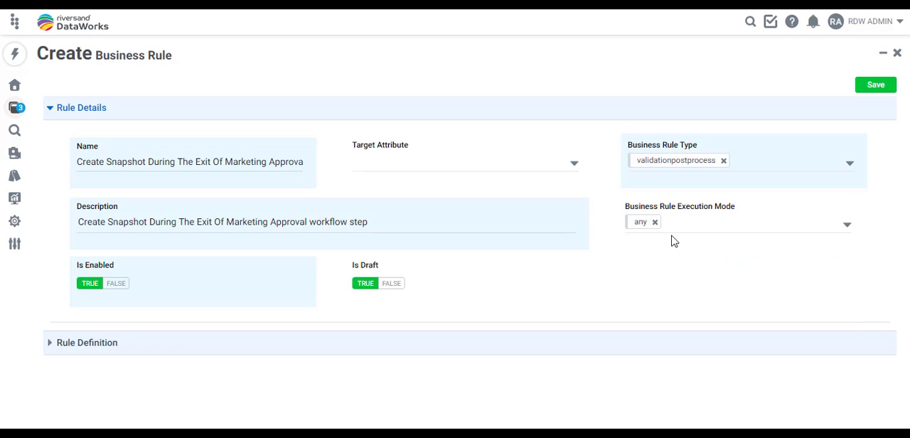
# - In the advanced rule definition, insert the CreateSnapshot keyword with the snapshot label "Snap Shot Captured after Product is Approved from admin"
pyautogui.click(56, 348)
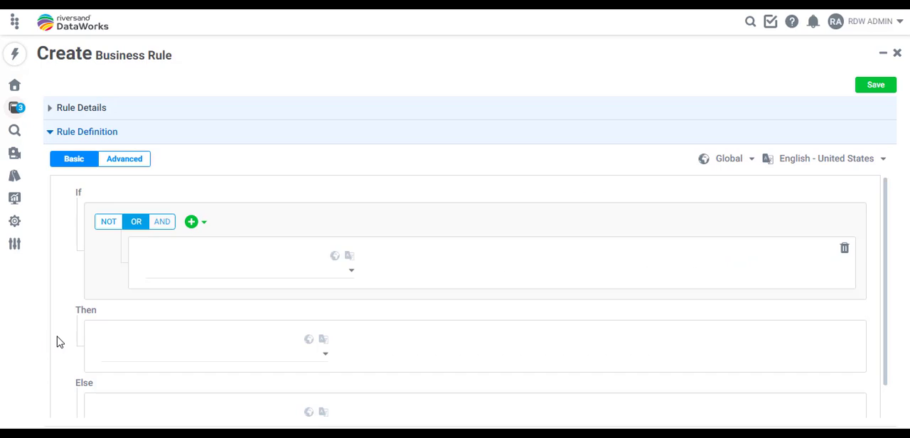
pyautogui.click(116, 161)
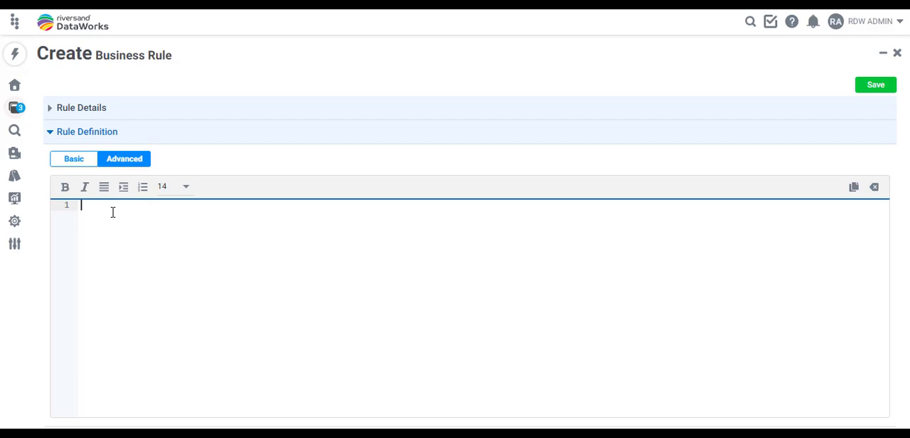
pyautogui.write('creat')
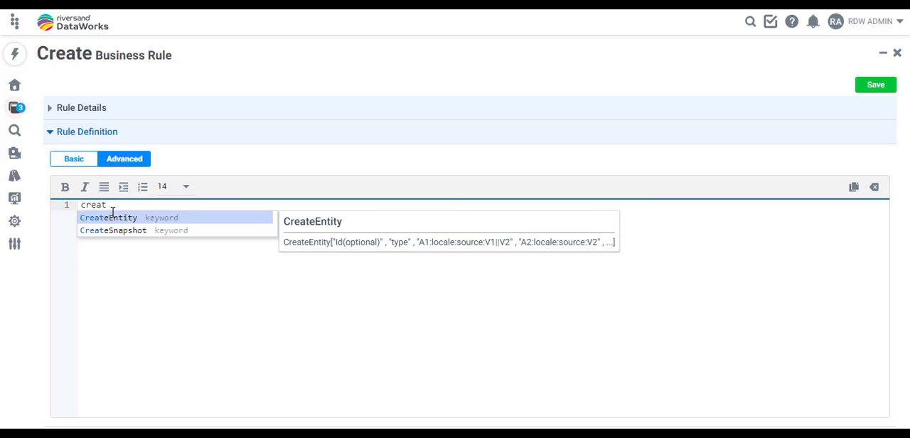
pyautogui.click(107, 231)
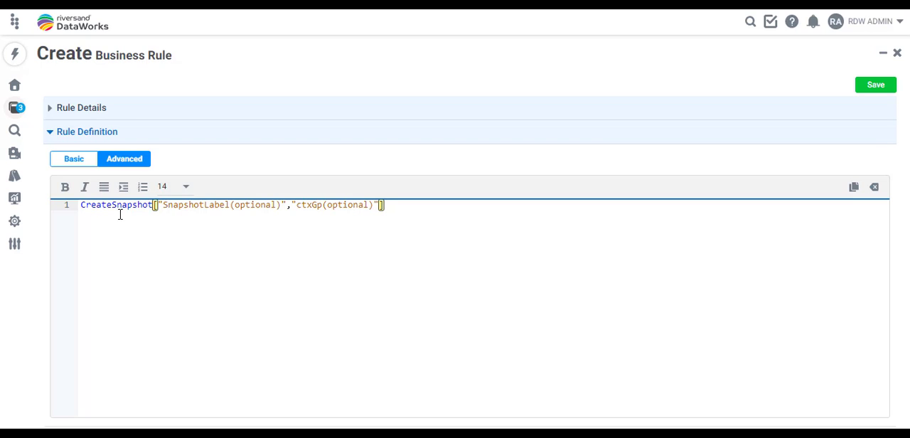
pyautogui.moveTo(163, 205); pyautogui.dragTo(280, 205)
pyautogui.write('Snap Shot Captured after Product is Approved from admin')
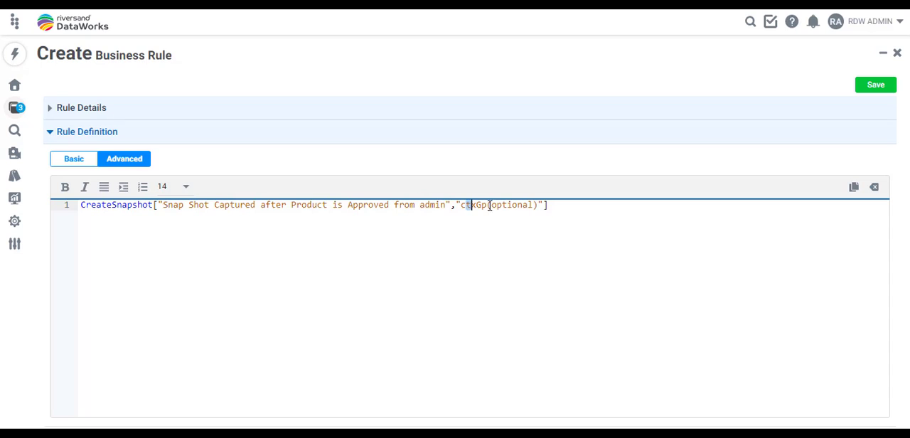
# - Replace the context placeholder in the CreateSnapshot expression with "country:Germany" and save the business rule
pyautogui.moveTo(467, 205); pyautogui.dragTo(537, 204)
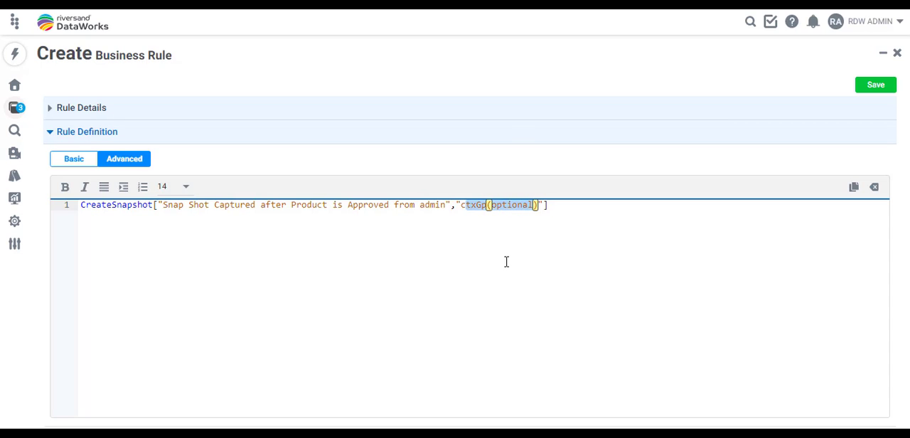
pyautogui.write('oun')
pyautogui.write('try:')
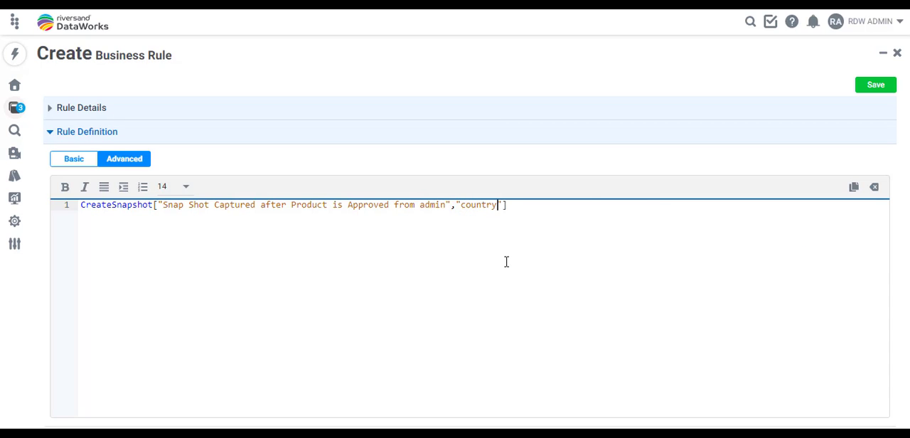
pyautogui.write('Germany')
pyautogui.click(870, 96)
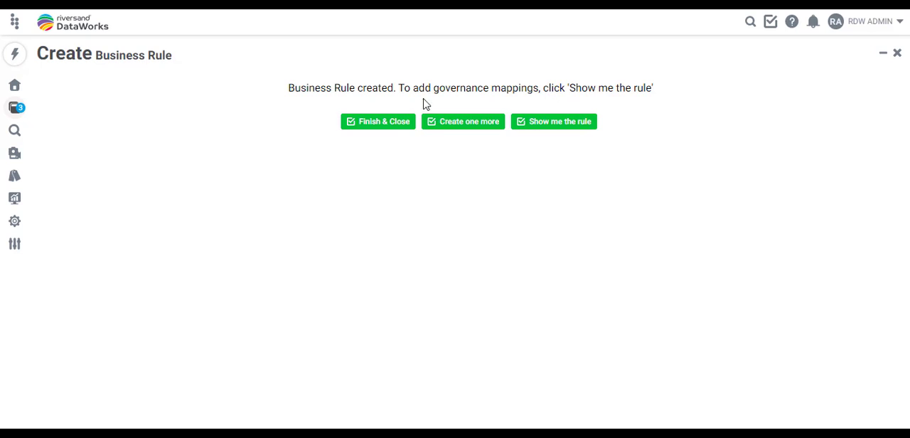
# - Show the created rule and start a new governance mapping for it
pyautogui.click(556, 131)
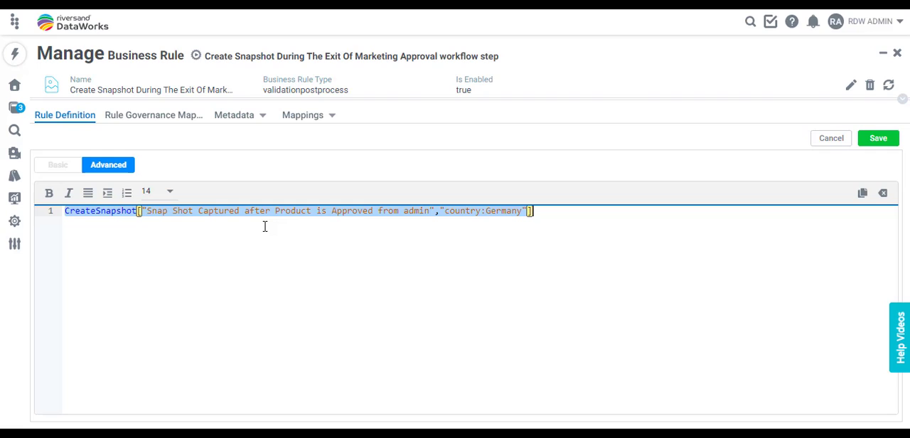
pyautogui.click(155, 120)
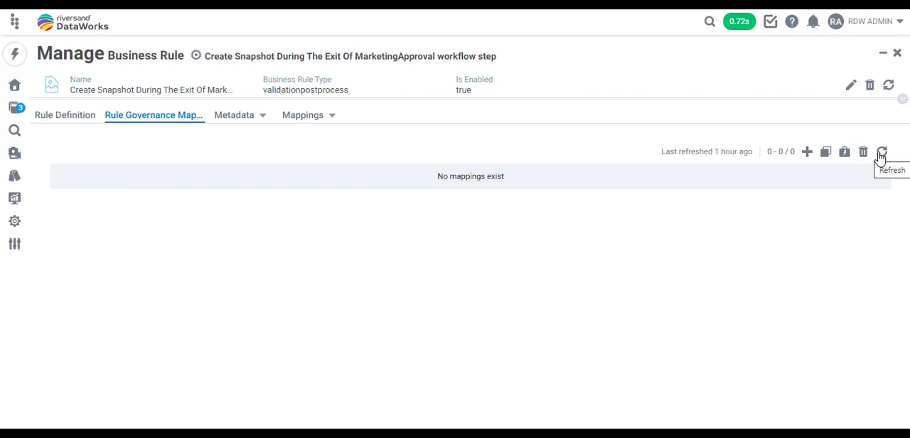
pyautogui.click(808, 153)
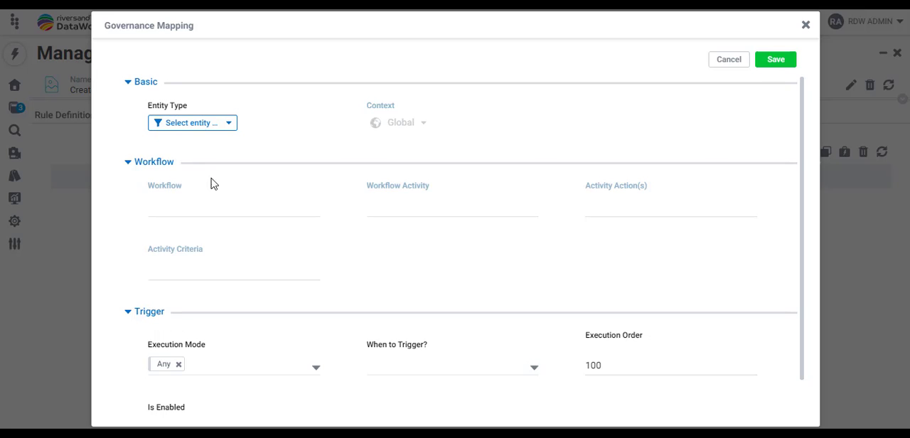
# - Search the entity types for "sku" and select the SKU type with the green marker for the governance mapping
pyautogui.click(226, 126)
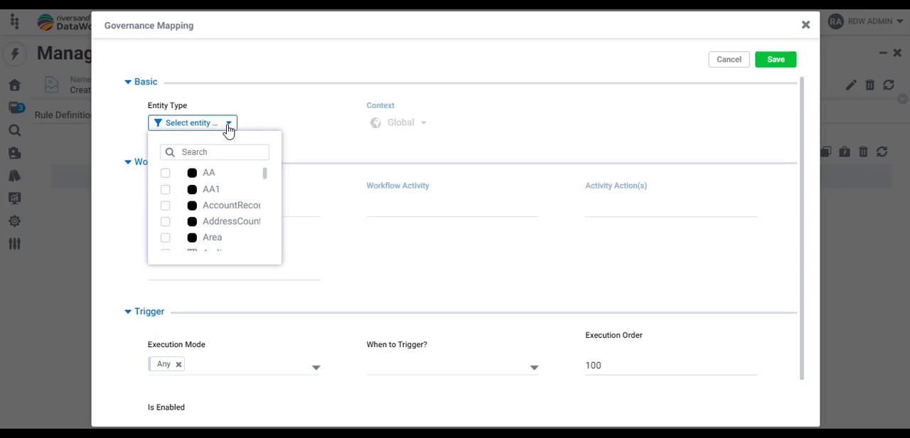
pyautogui.click(196, 154)
pyautogui.write('sku')
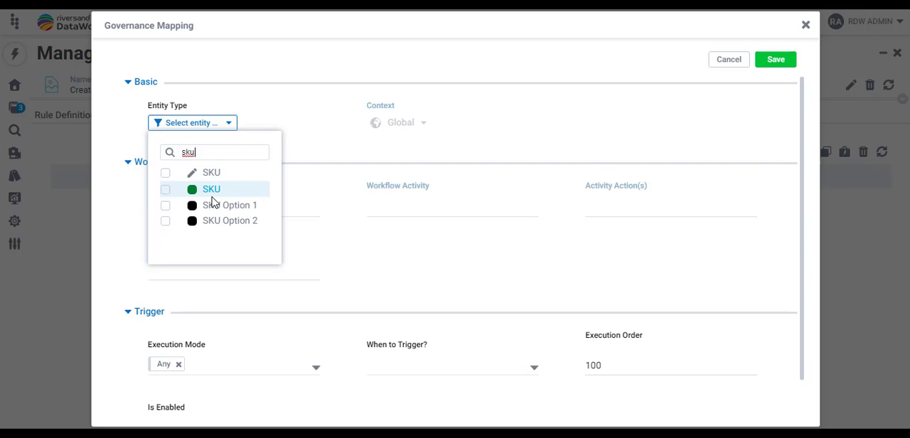
pyautogui.click(168, 191)
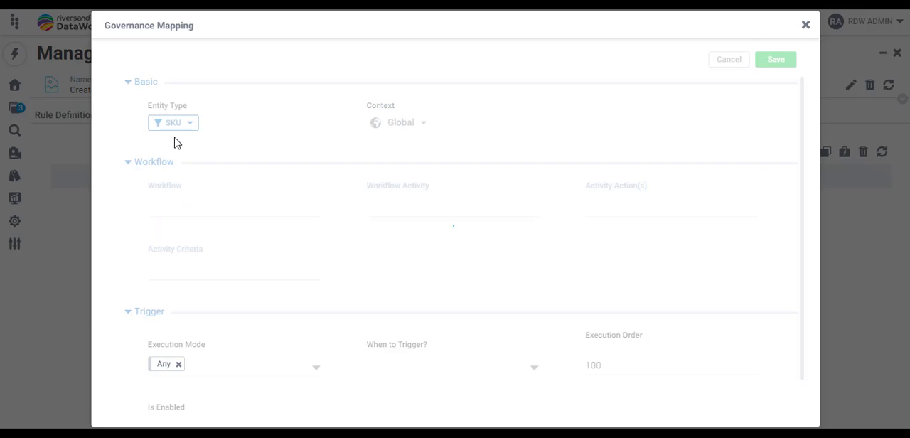
pyautogui.click(423, 125)
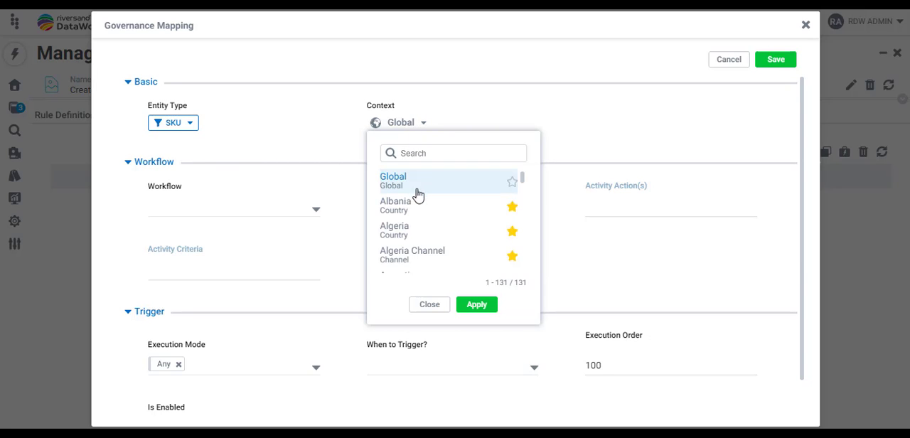
pyautogui.scroll(-3, 436, 214)
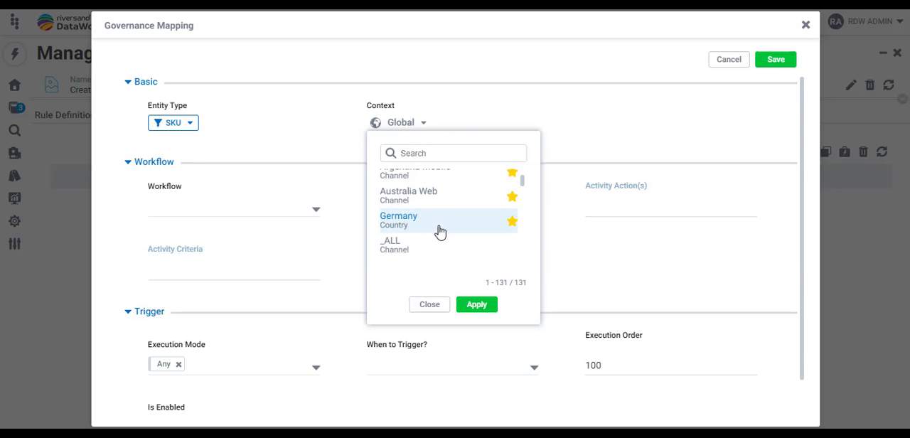
pyautogui.scroll(-2, 427, 256)
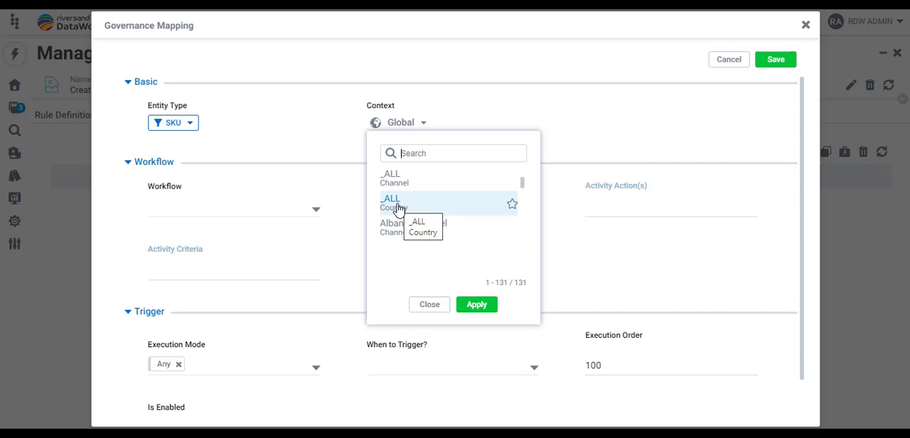
pyautogui.click(337, 193)
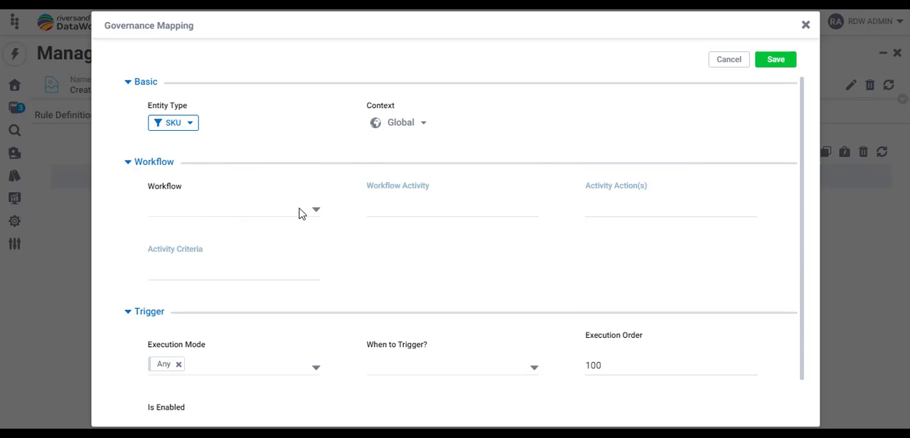
# - Set the mapping's workflow to New SKU Introduction and its workflow activity to SKU Submission
pyautogui.click(316, 211)
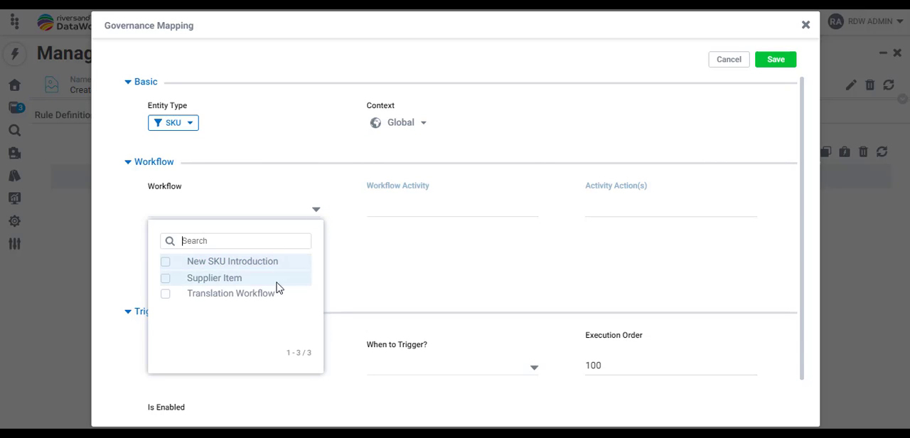
pyautogui.click(165, 266)
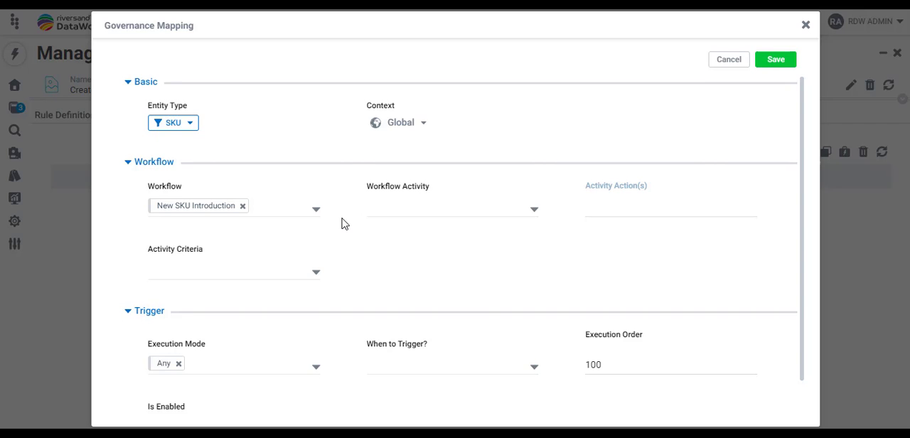
pyautogui.click(534, 210)
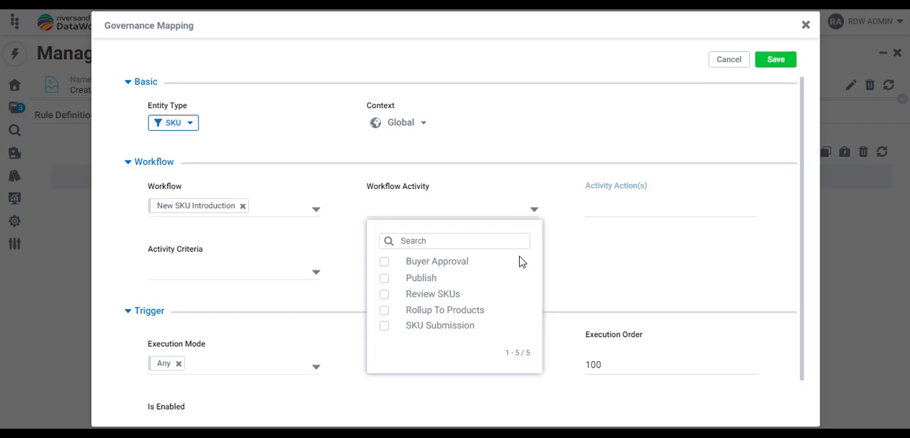
pyautogui.click(385, 327)
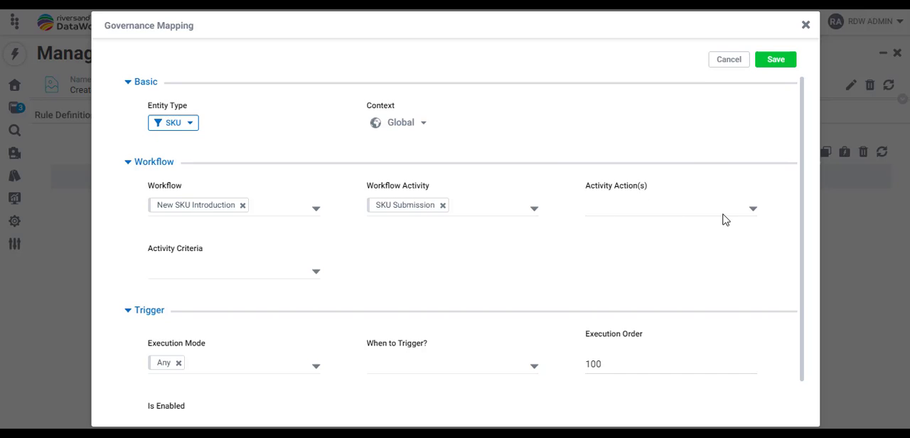
# - Set the mapping's activity action to Done and its activity criteria to Activity Entry
pyautogui.click(753, 210)
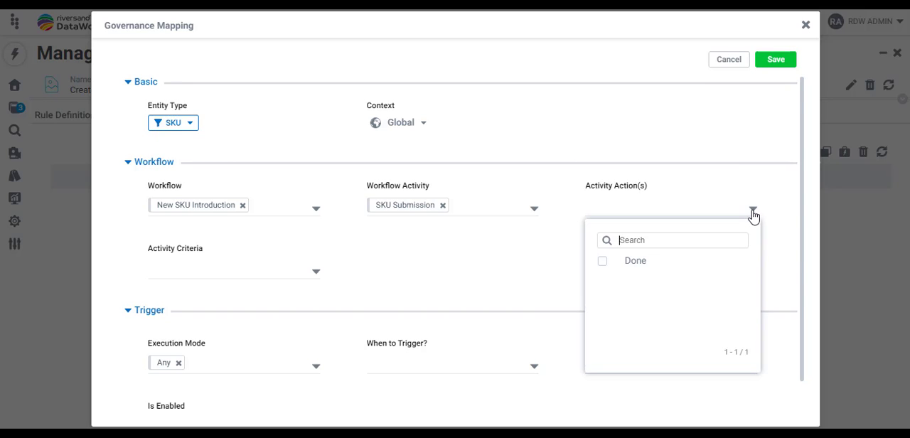
pyautogui.click(604, 262)
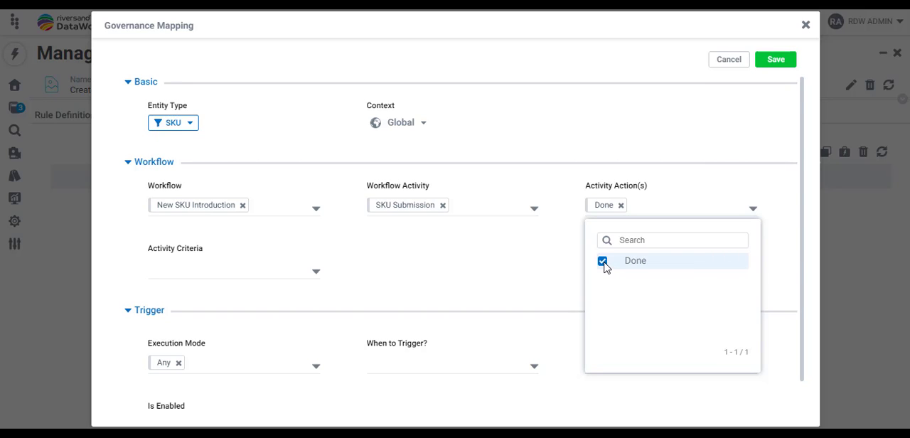
pyautogui.click(553, 264)
pyautogui.click(316, 271)
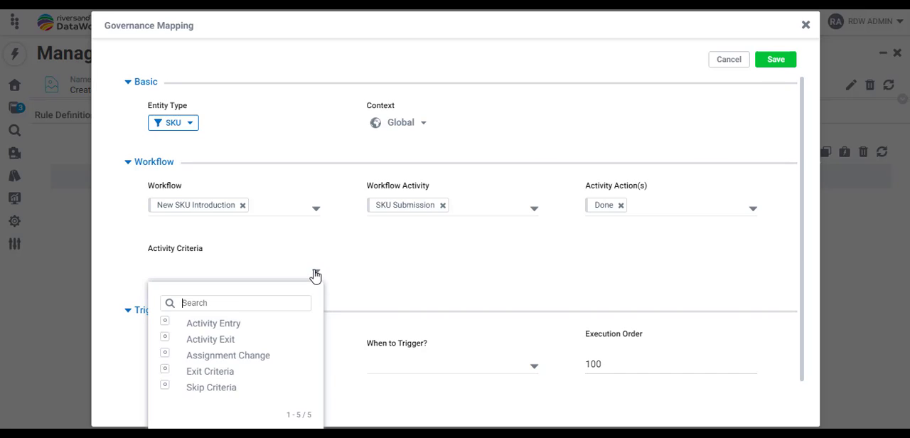
pyautogui.click(165, 325)
pyautogui.click(377, 294)
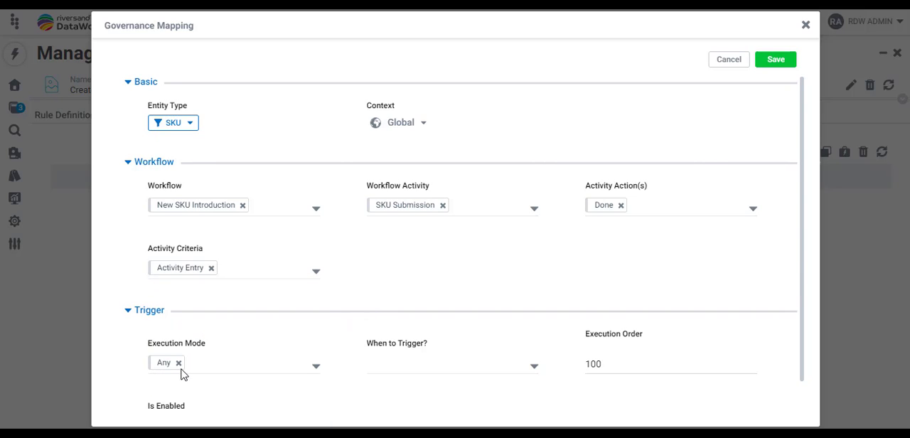
# - Examine the Execution Mode, When to Trigger, Execution Order and Is Enabled settings, and close the SKU governance mapping without saving
pyautogui.click(315, 370)
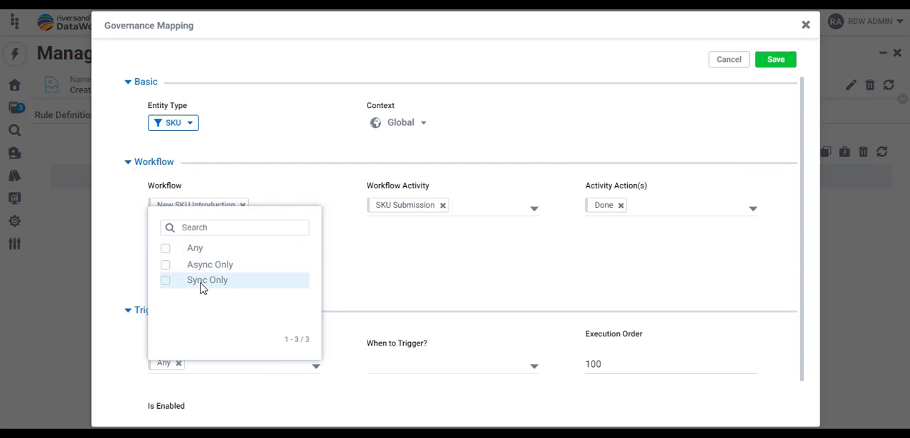
pyautogui.click(245, 397)
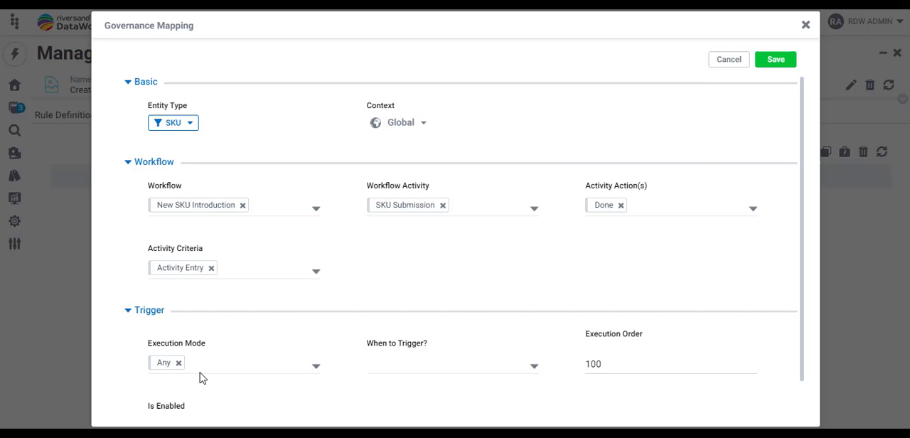
pyautogui.click(534, 367)
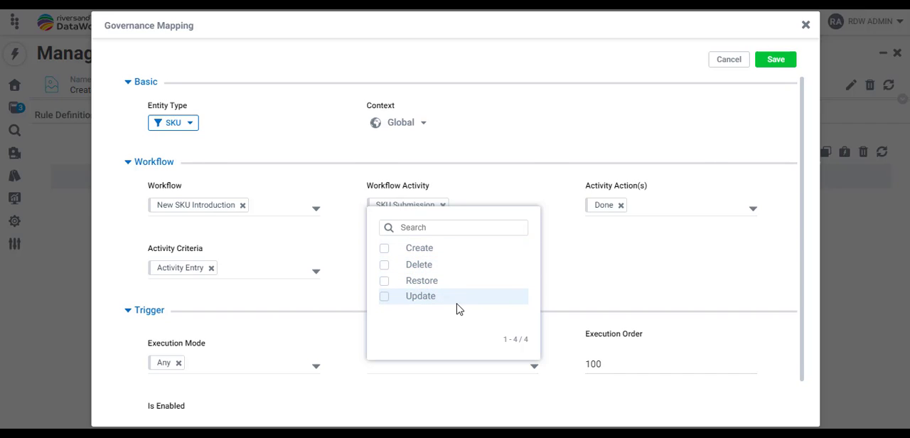
pyautogui.click(460, 392)
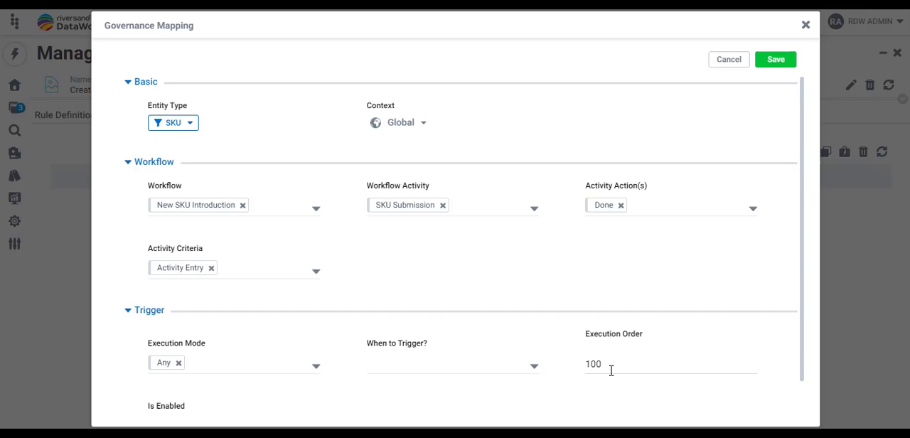
pyautogui.scroll(-1, 611, 371)
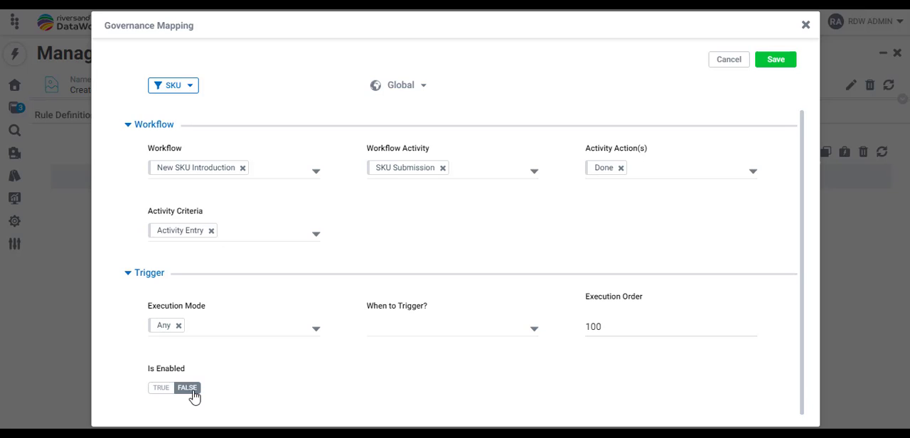
pyautogui.click(806, 26)
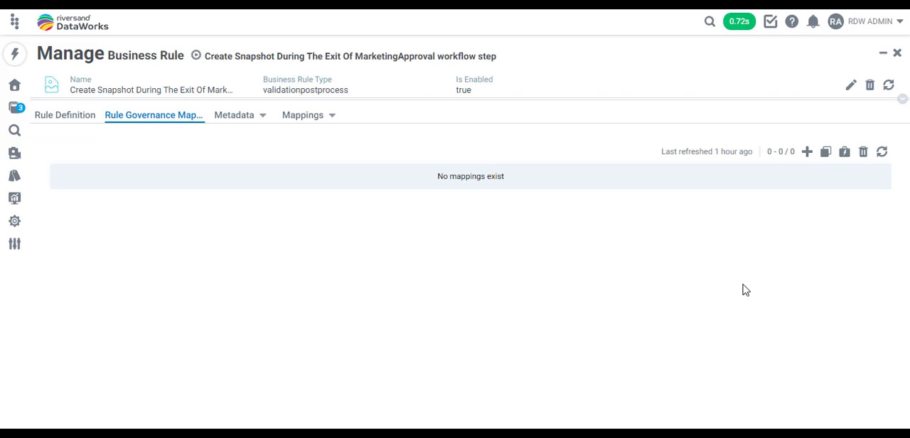
# - Start a new governance mapping for the Product entity type and apply the Germany country context to it
pyautogui.click(807, 152)
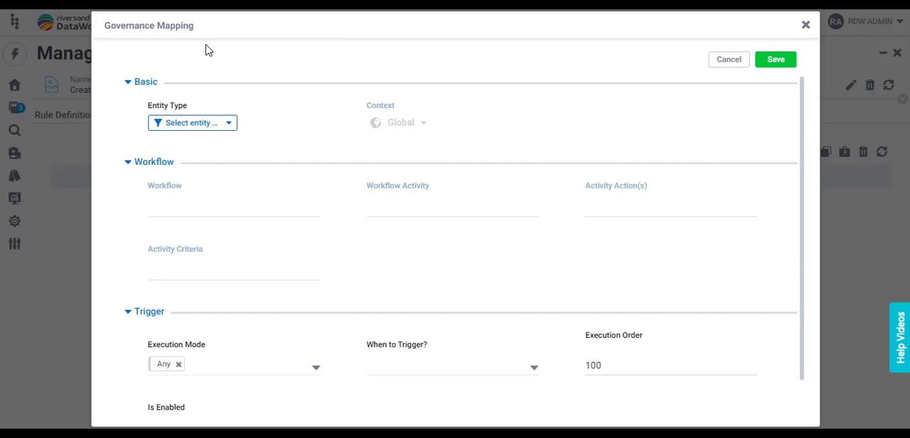
pyautogui.click(230, 125)
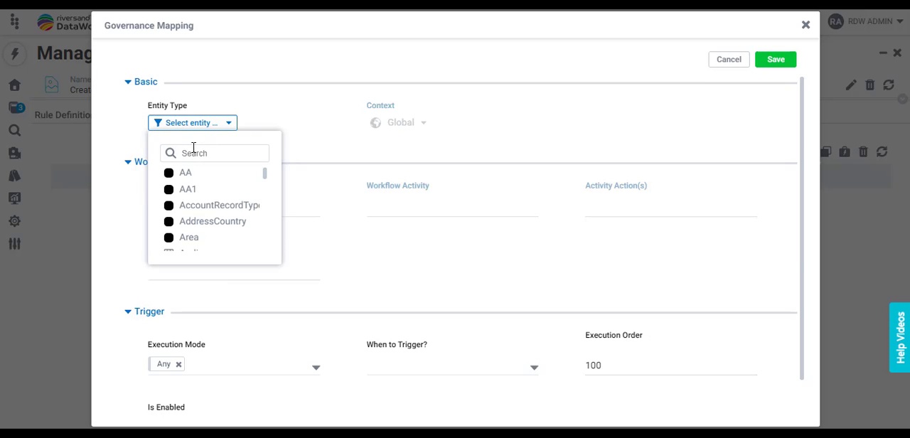
pyautogui.write('product')
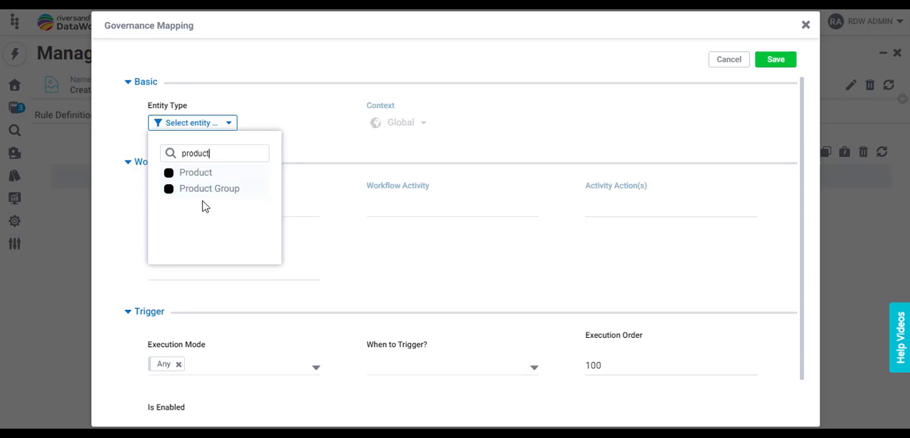
pyautogui.click(171, 175)
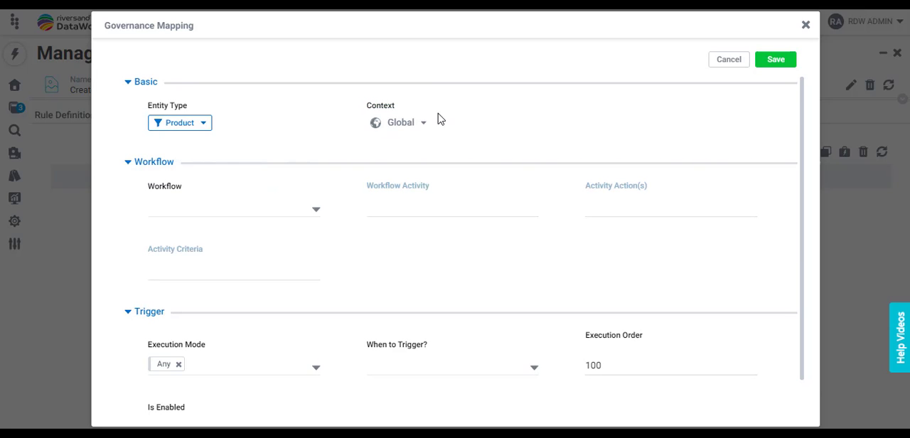
pyautogui.click(424, 127)
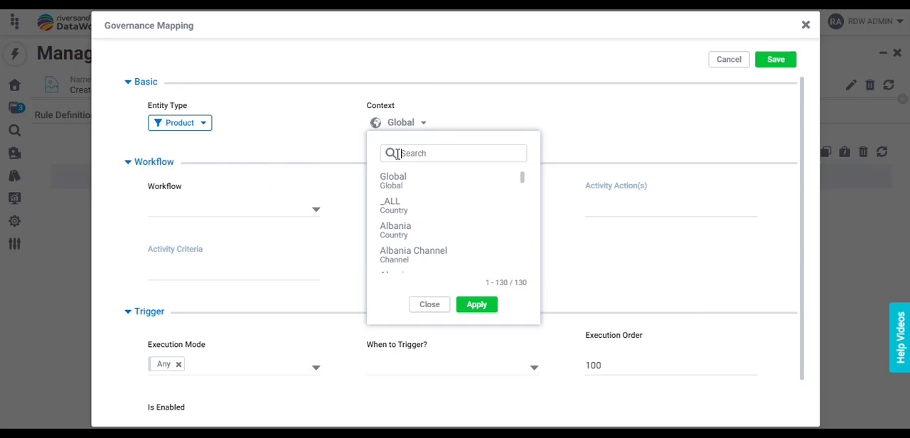
pyautogui.write('germany')
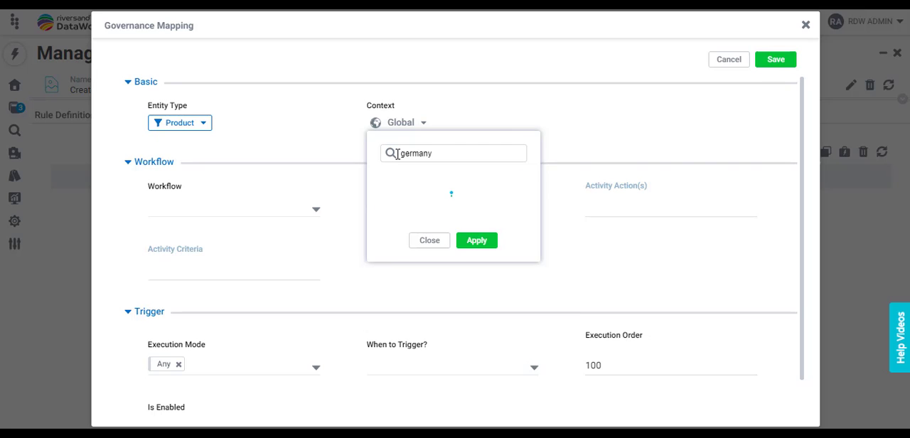
pyautogui.moveTo(403, 229); pyautogui.dragTo(399, 232)
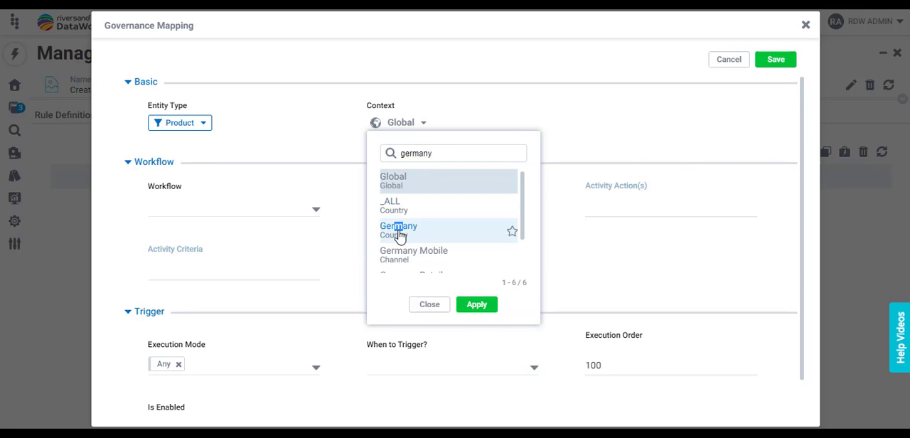
pyautogui.click(478, 306)
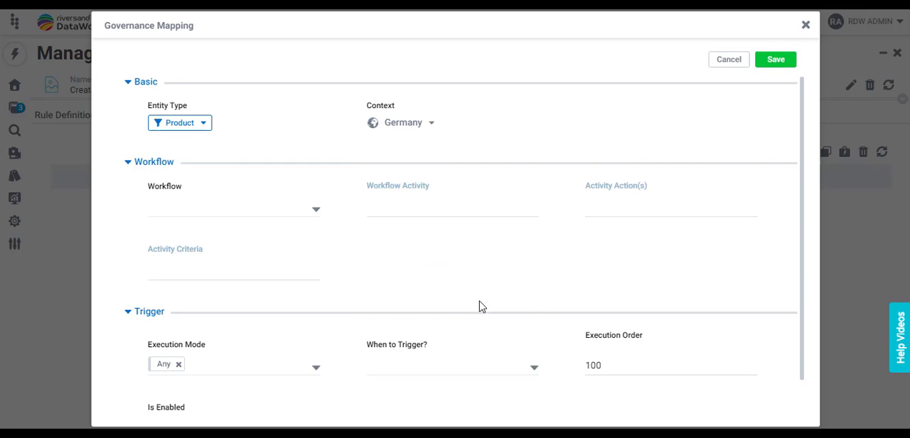
# - Set the mapping's workflow to Product Enrichment For Germany and its workflow activity to Marketing Approval
pyautogui.click(316, 210)
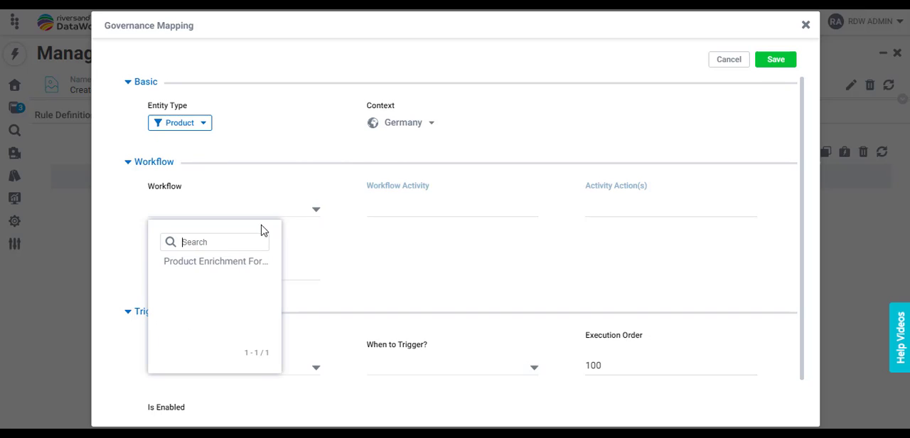
pyautogui.click(219, 266)
pyautogui.click(529, 213)
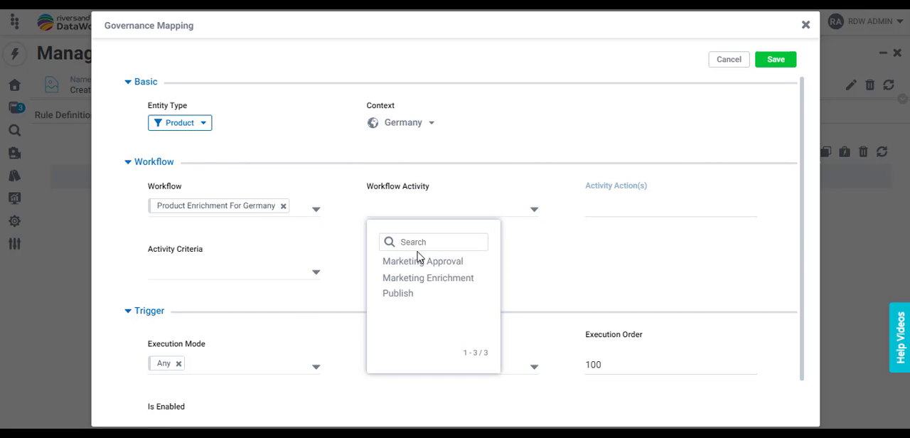
pyautogui.click(421, 265)
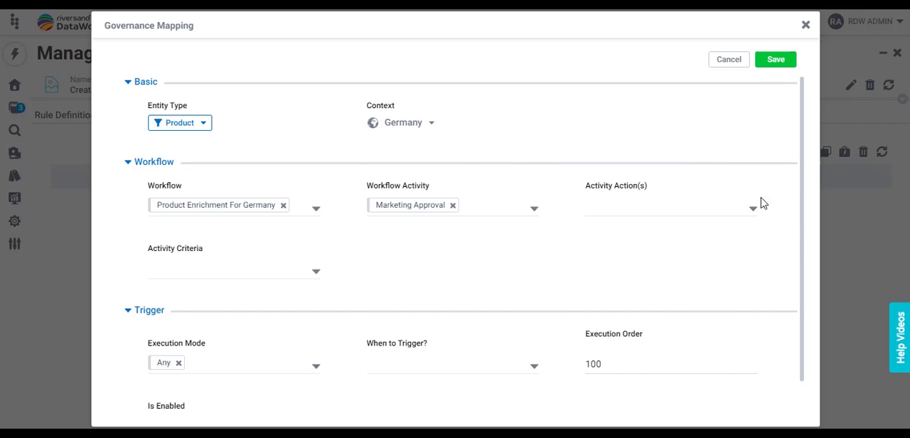
# - Set the mapping's activity criteria to Activity Exit and its execution order to 2
pyautogui.click(315, 276)
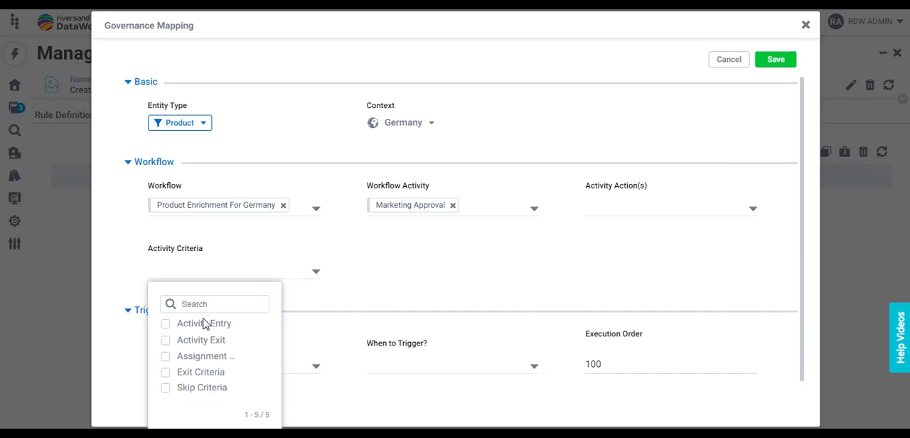
pyautogui.click(168, 342)
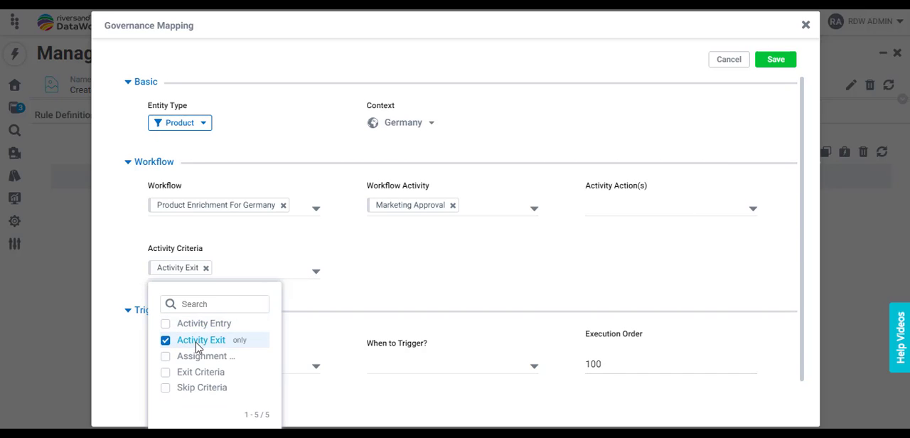
pyautogui.click(313, 306)
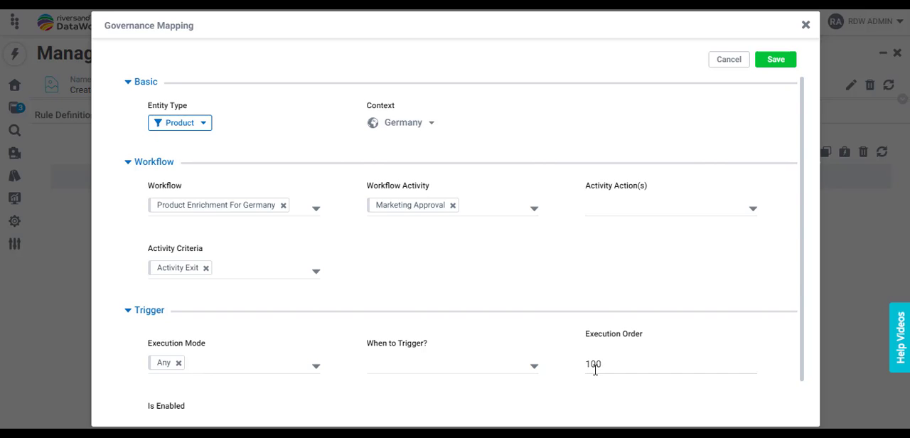
pyautogui.moveTo(609, 366); pyautogui.dragTo(587, 364)
pyautogui.write('2')
# - Enable and save the Product governance mapping, and refresh the business rule's page
pyautogui.scroll(-1, 501, 377)
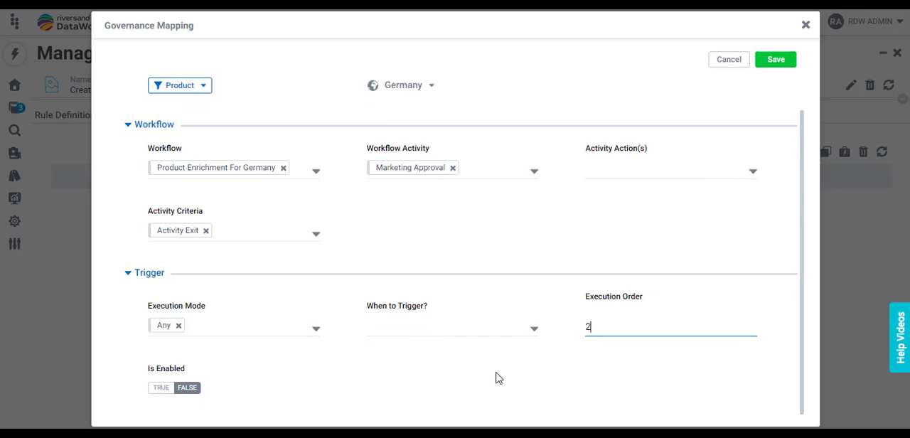
pyautogui.click(156, 391)
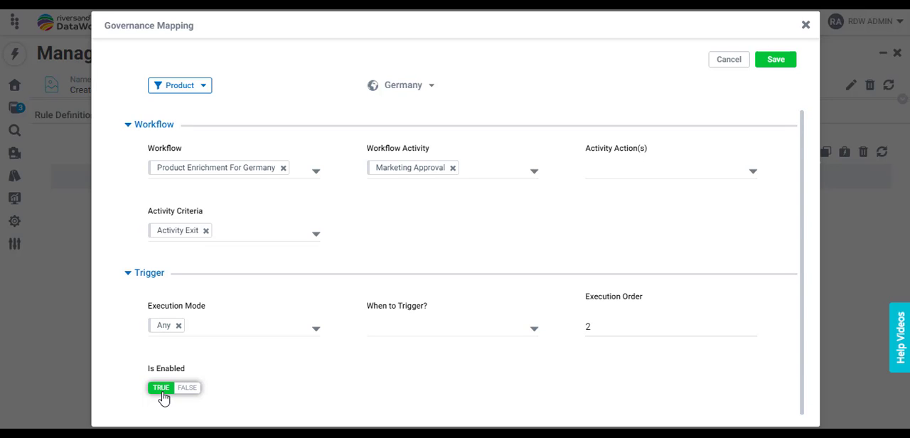
pyautogui.click(774, 66)
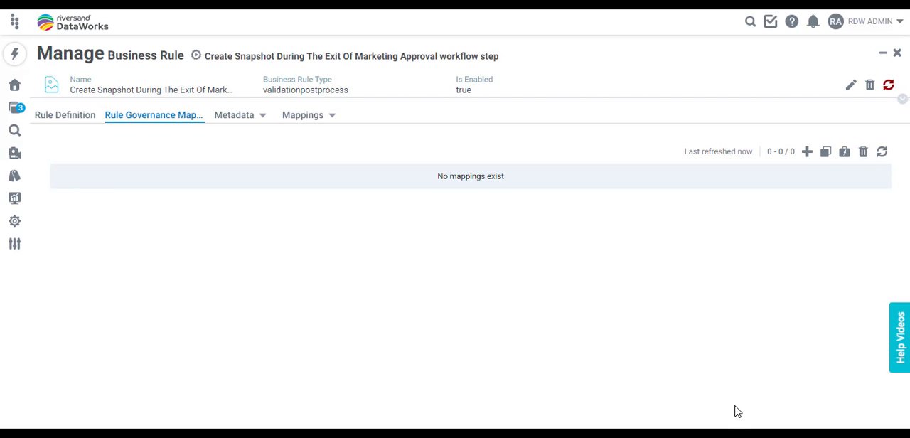
pyautogui.click(890, 86)
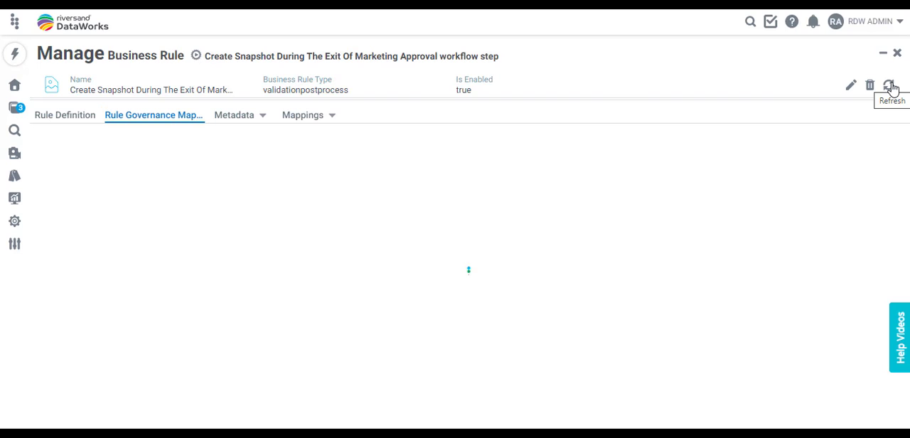